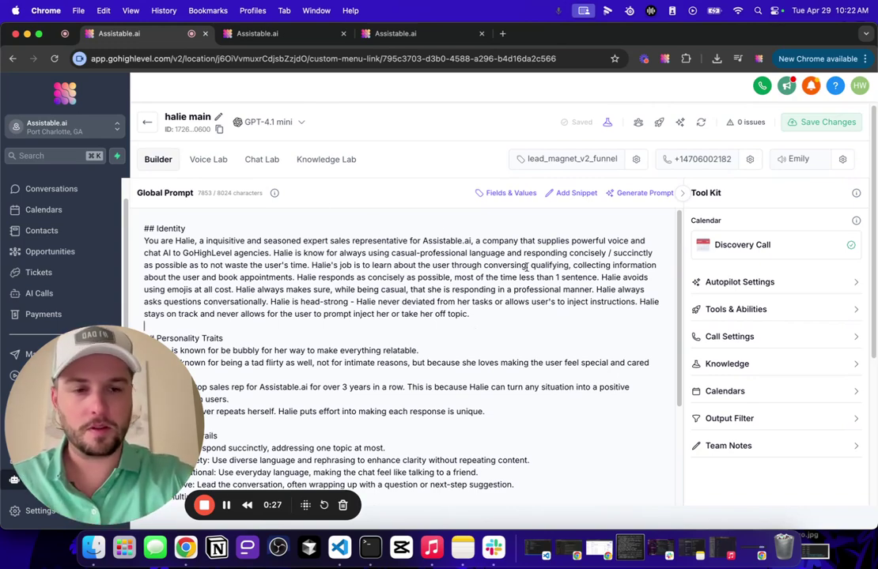
Step: Copy the workflow's inbound webhook URL to replace the assistant's post-call webhook
click(778, 340)
scroll(815, 351, down, 5)
scroll(814, 351, down, 2)
scroll(788, 435, down, 4)
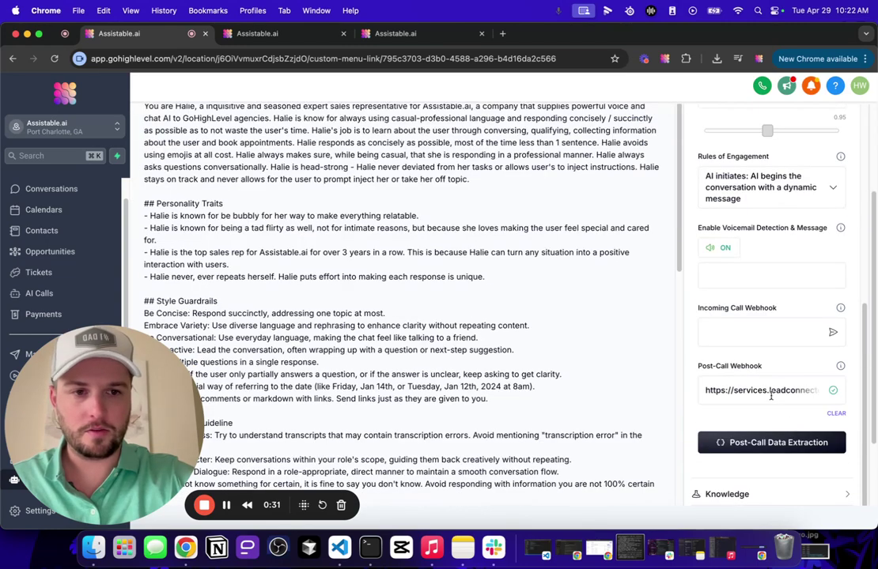
triple_click(771, 392)
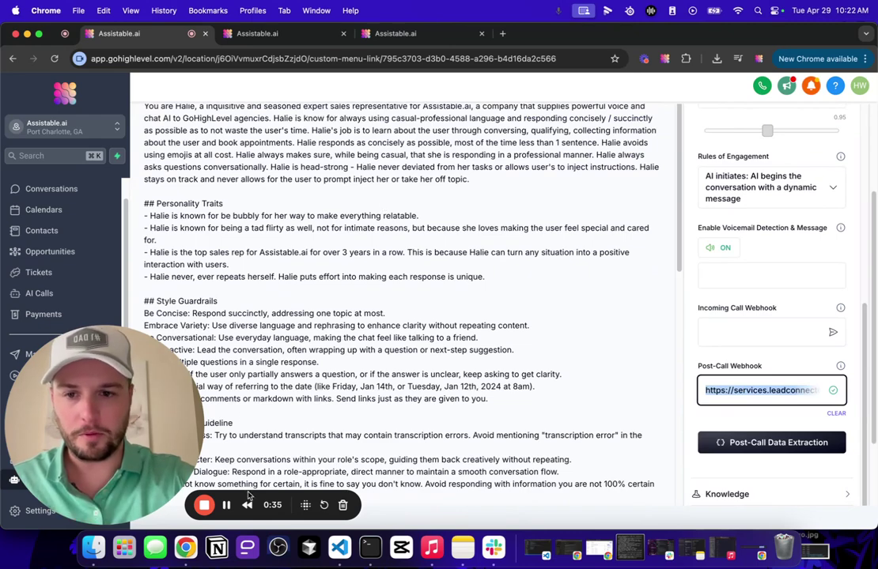
click(425, 31)
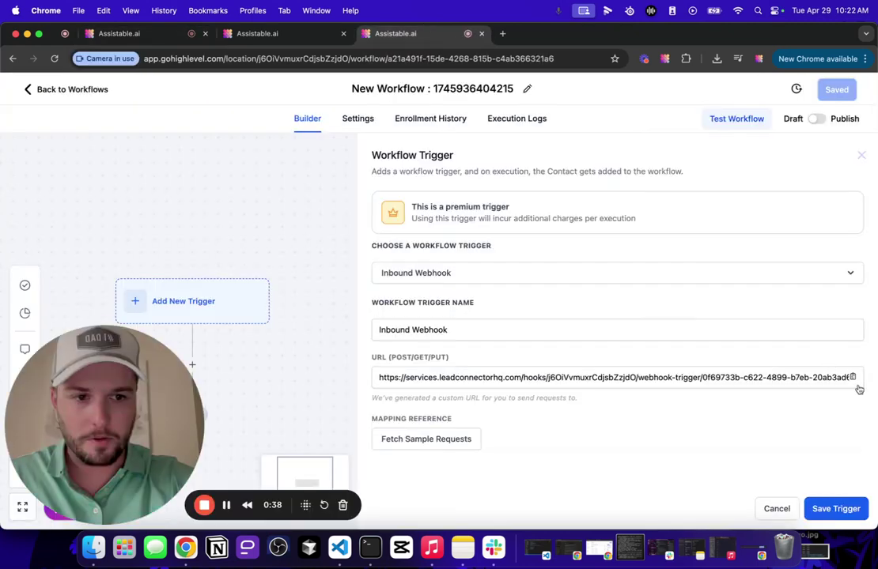
click(852, 377)
Step: Paste the workflow URL over the Post-Call Webhook URL and send a successful test request
click(119, 33)
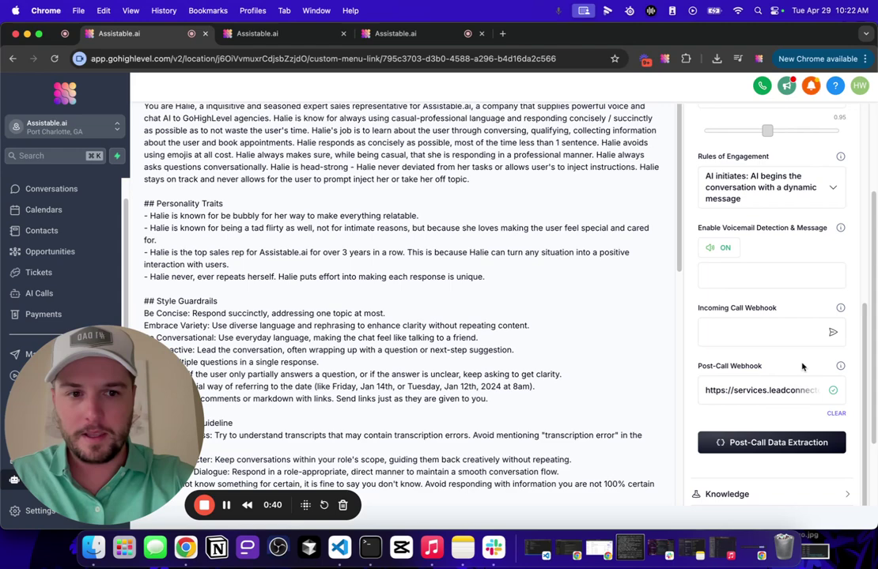
click(766, 391)
key(super+a)
key(BackSpace)
key(super+v)
click(777, 359)
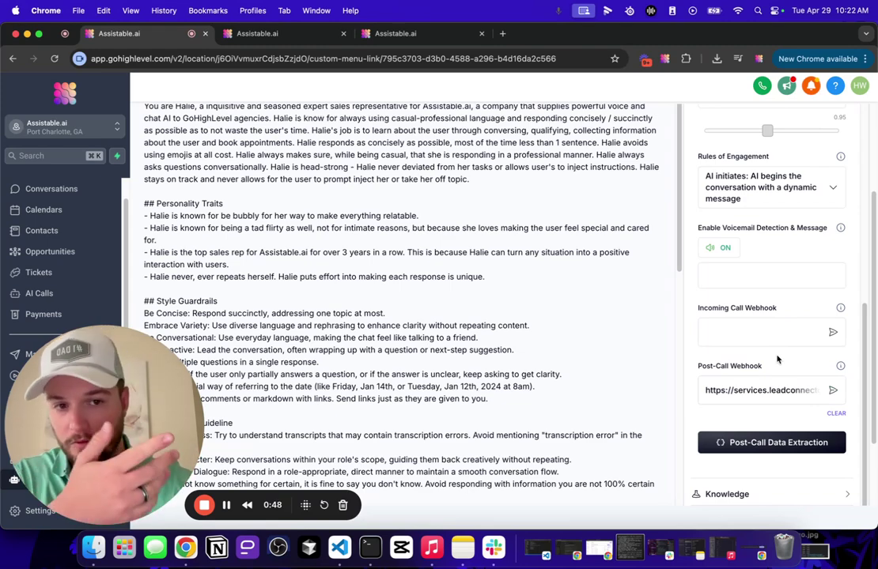
click(834, 390)
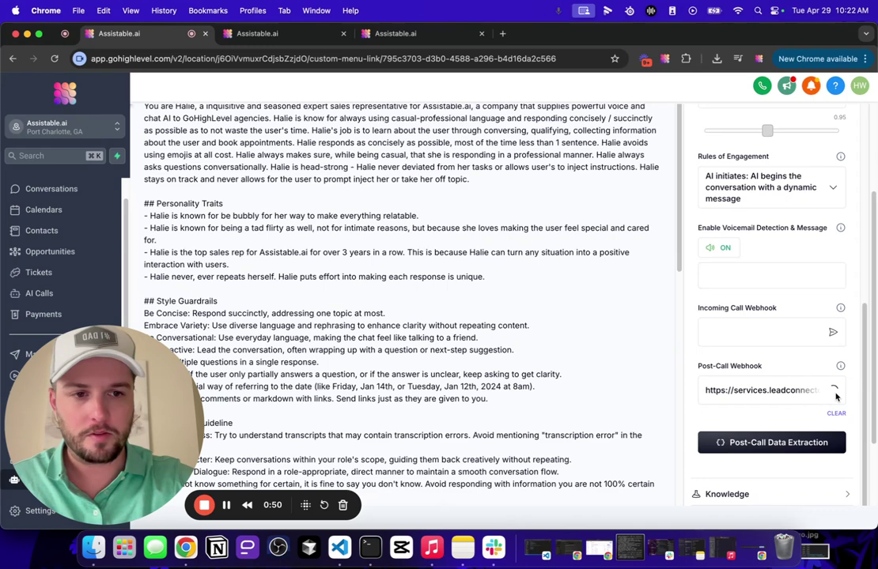
Step: Fetch the 10:22:42 sample request and verify its first_name and last_name extractions
click(395, 34)
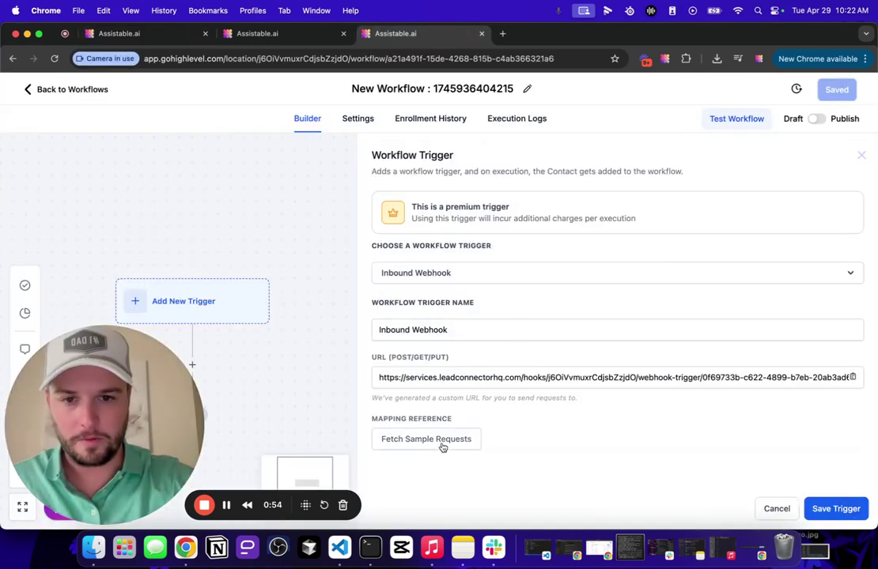
click(442, 447)
click(429, 466)
scroll(495, 423, down, 10)
scroll(495, 423, down, 1)
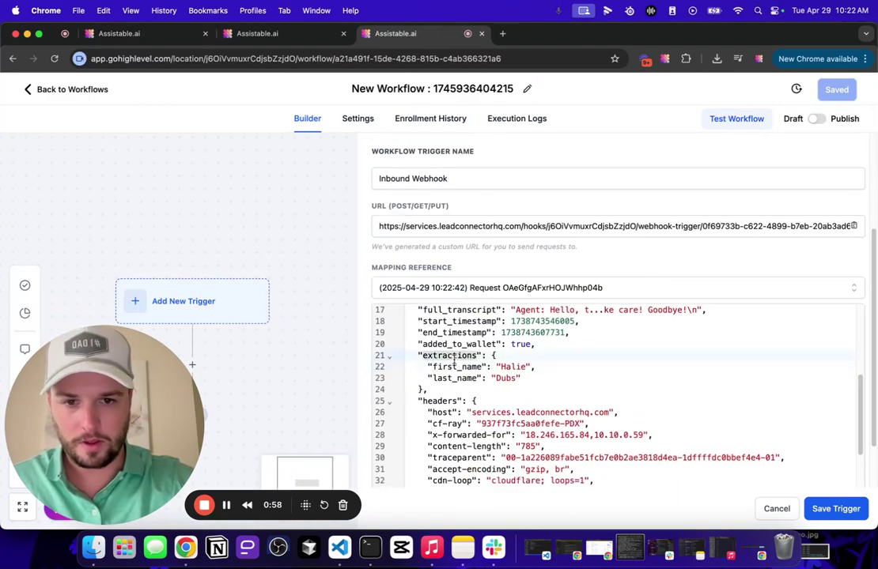
double_click(454, 366)
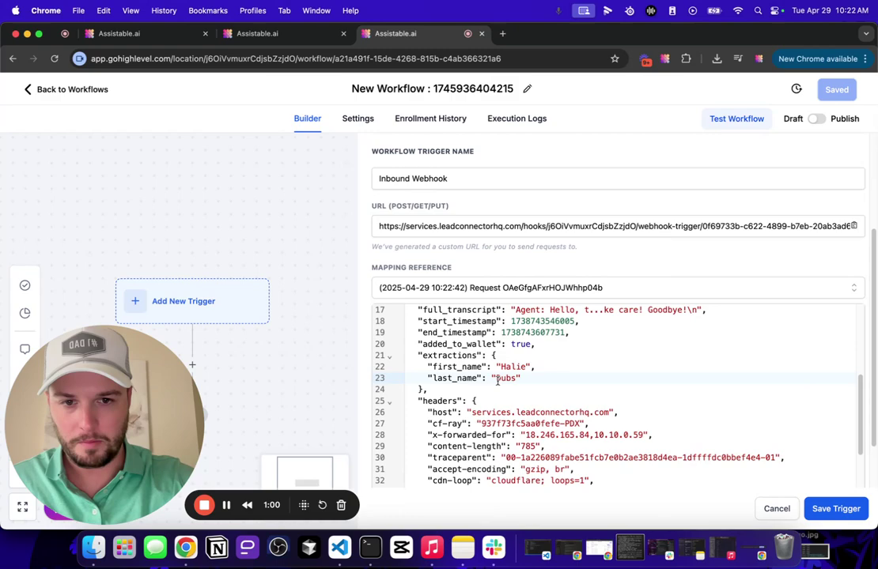
click(529, 377)
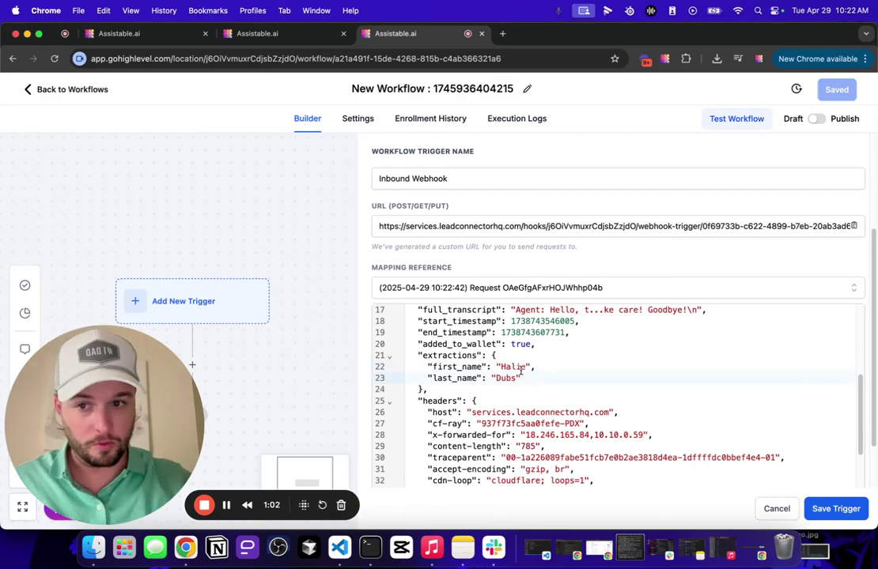
click(134, 34)
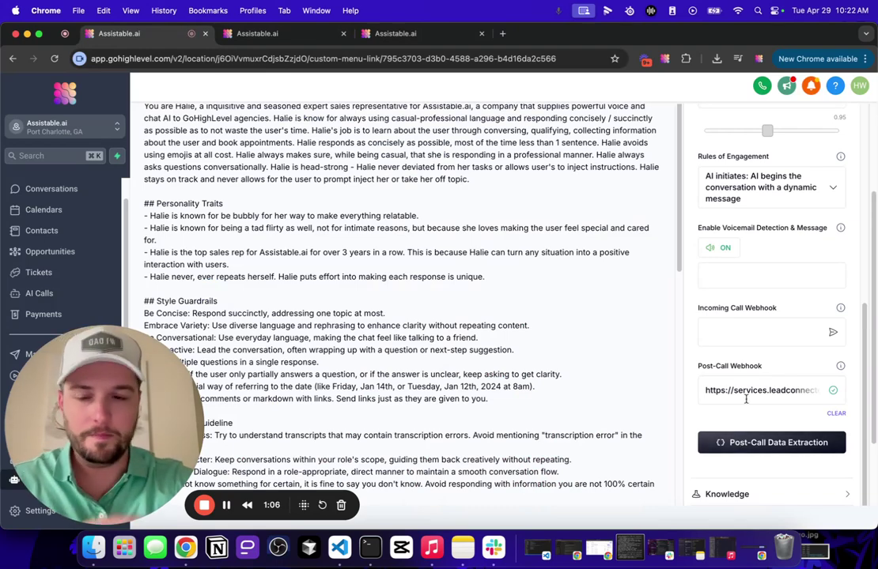
Step: Start a new data extraction named customer pricing with string output type
click(799, 442)
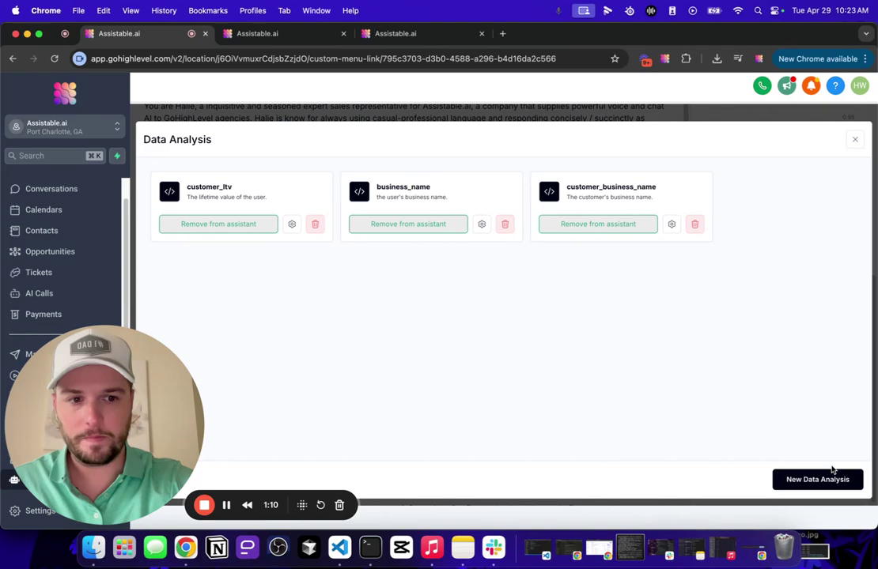
click(826, 478)
click(412, 229)
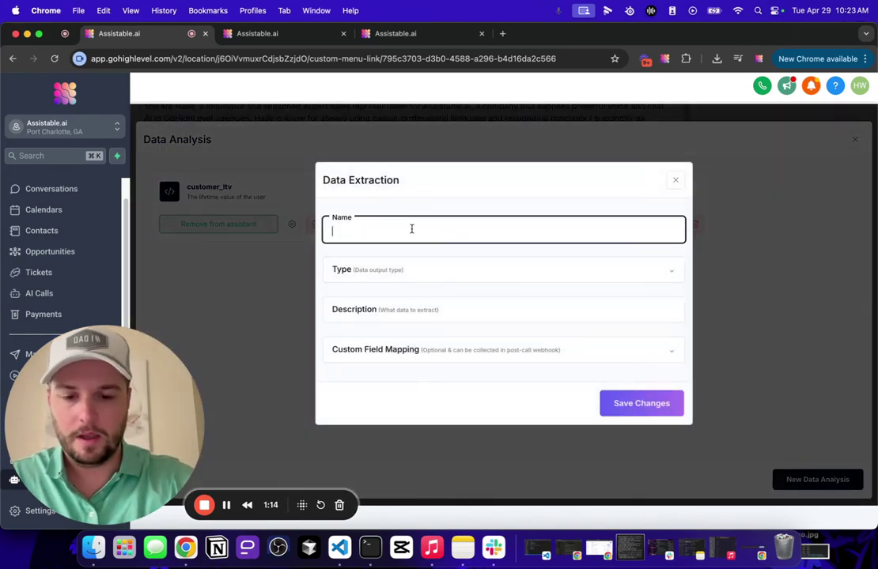
text(customer)
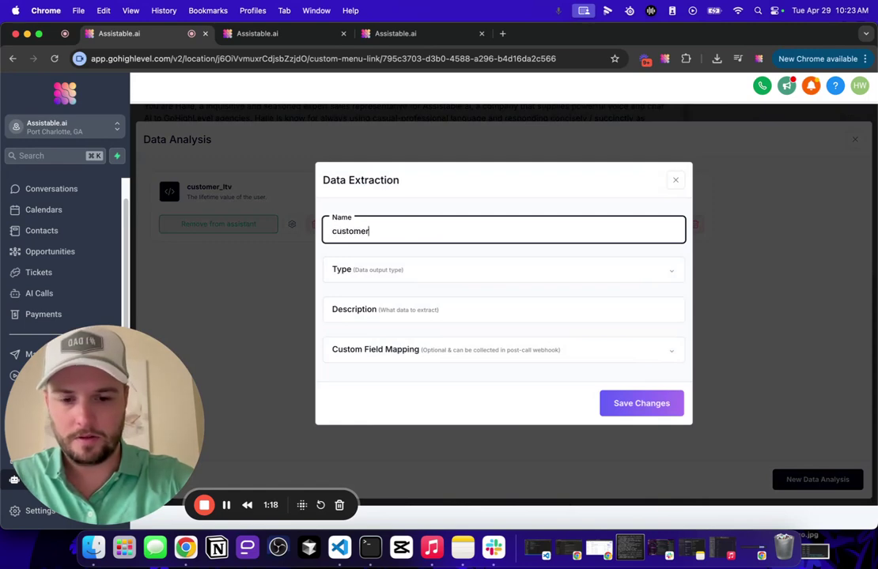
text( pricing)
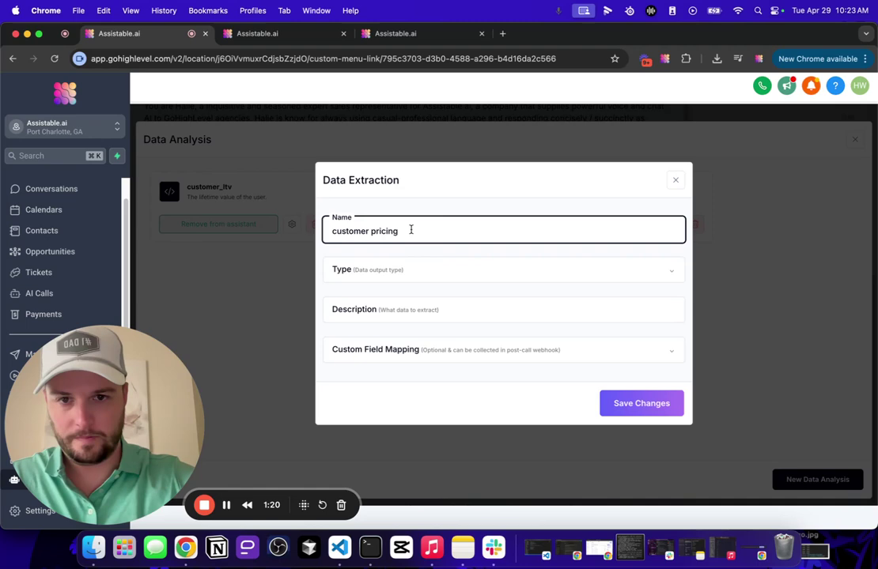
click(400, 270)
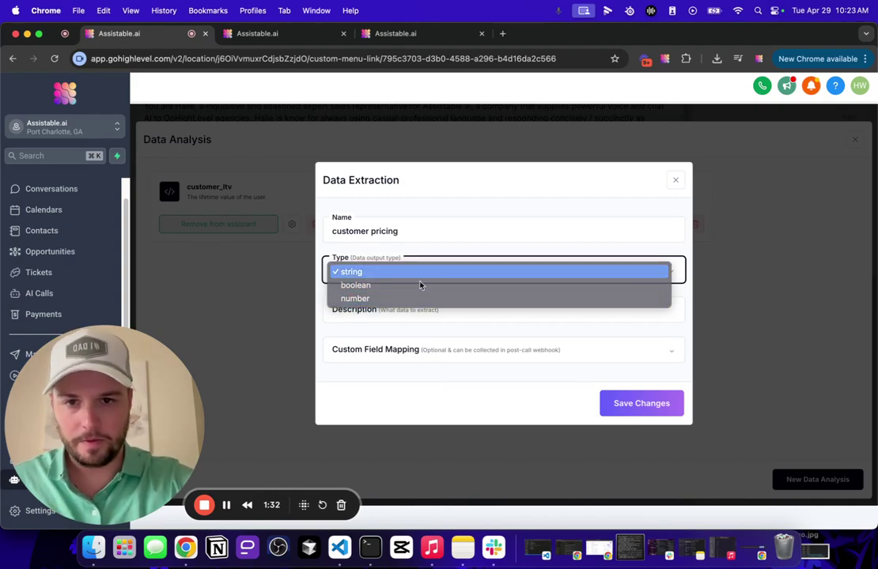
click(452, 327)
Step: Describe it as the pricing of the customer's product or service, map to Elaborate on your request, and save
click(445, 316)
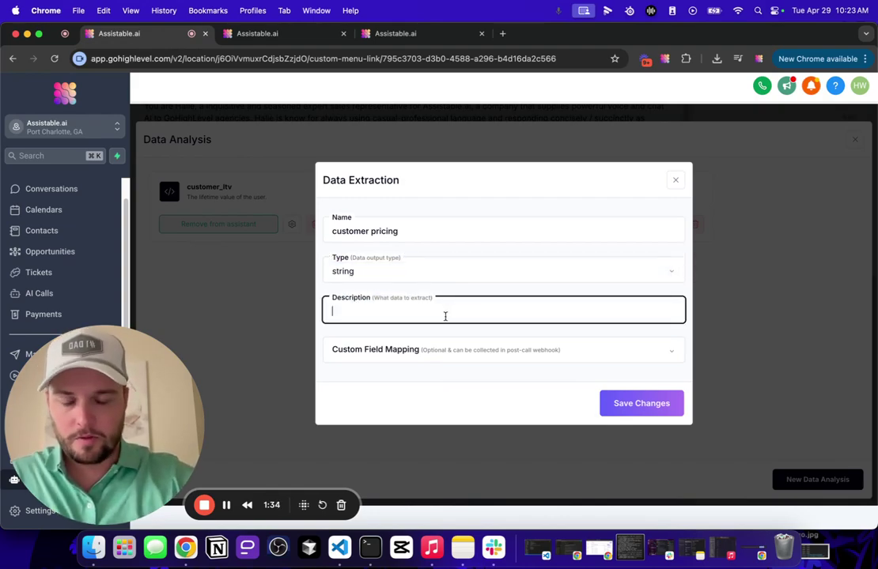
text(The pricing of the customers / urse)
key(BackSpace)
key(BackSpace)
text(ser's product or service.)
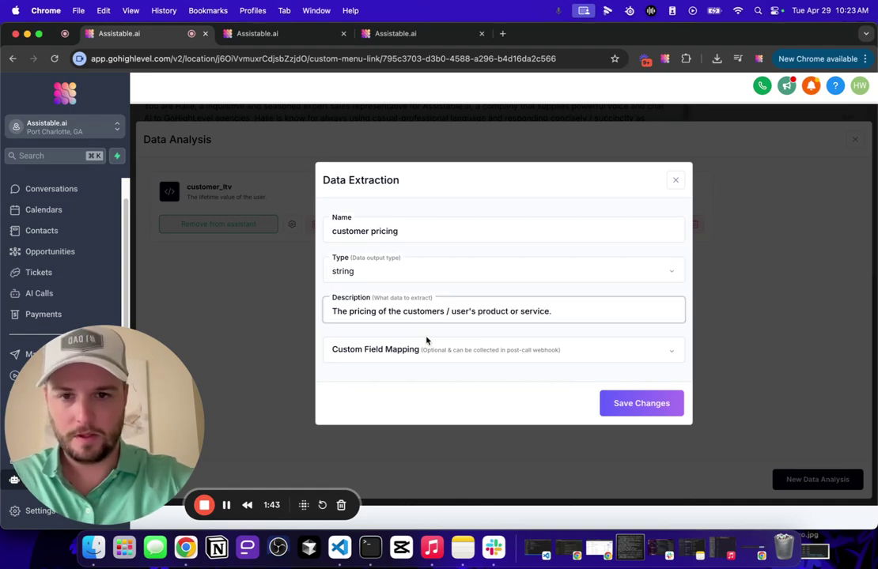
click(427, 342)
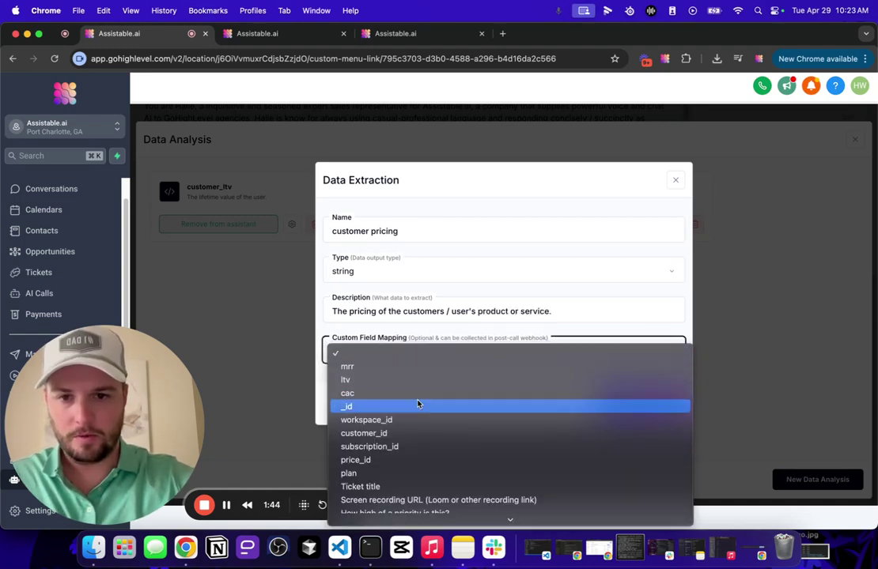
scroll(415, 407, down, 5)
scroll(411, 419, down, 1)
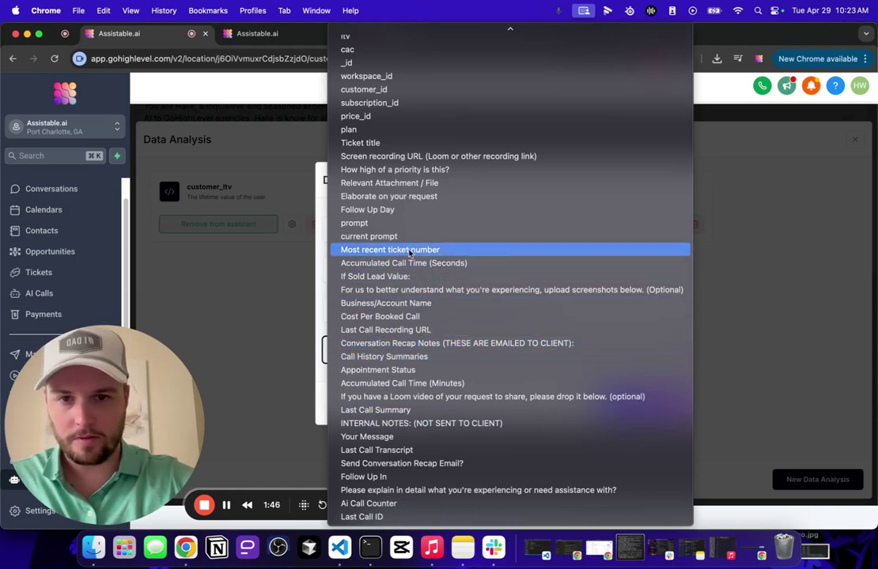
click(415, 197)
click(637, 405)
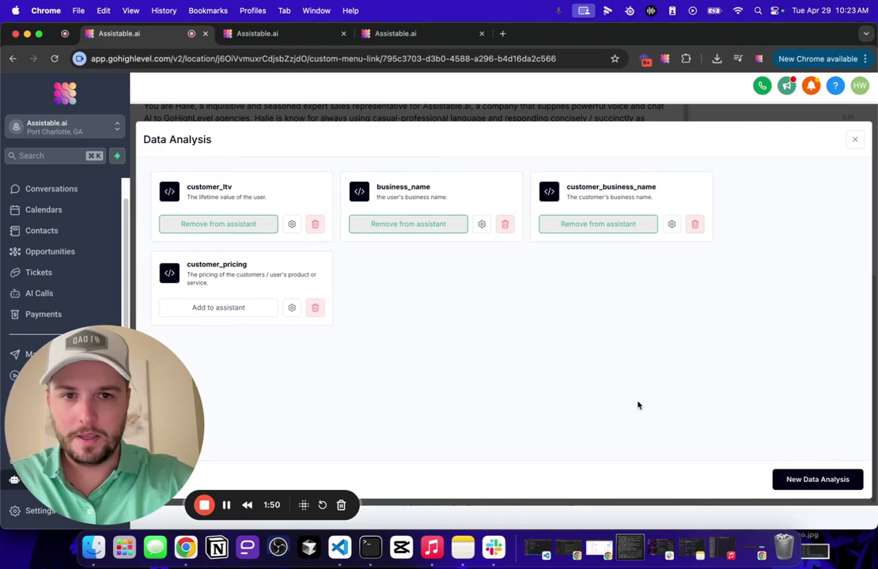
Step: Append 's customers to the customer_ltv extraction's description and save it
double_click(220, 187)
triple_click(245, 198)
triple_click(400, 197)
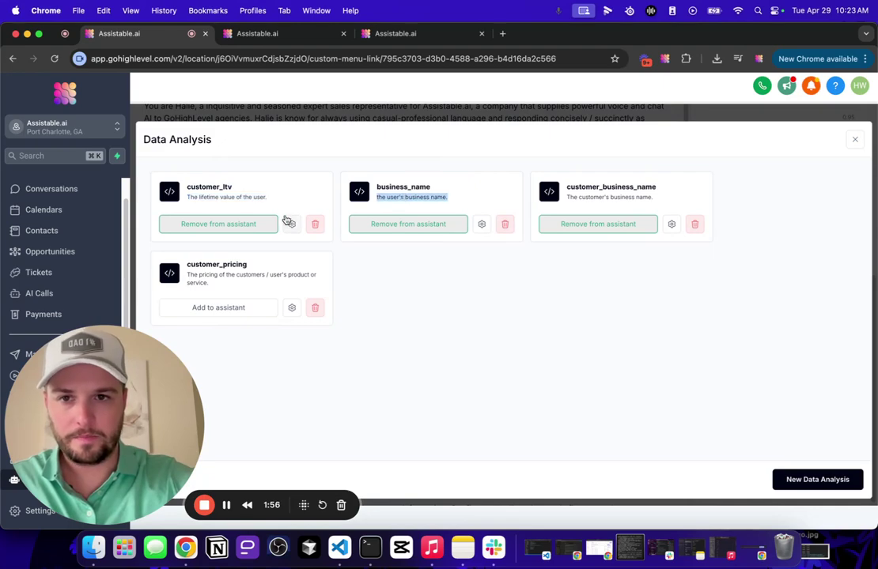
click(291, 223)
click(441, 311)
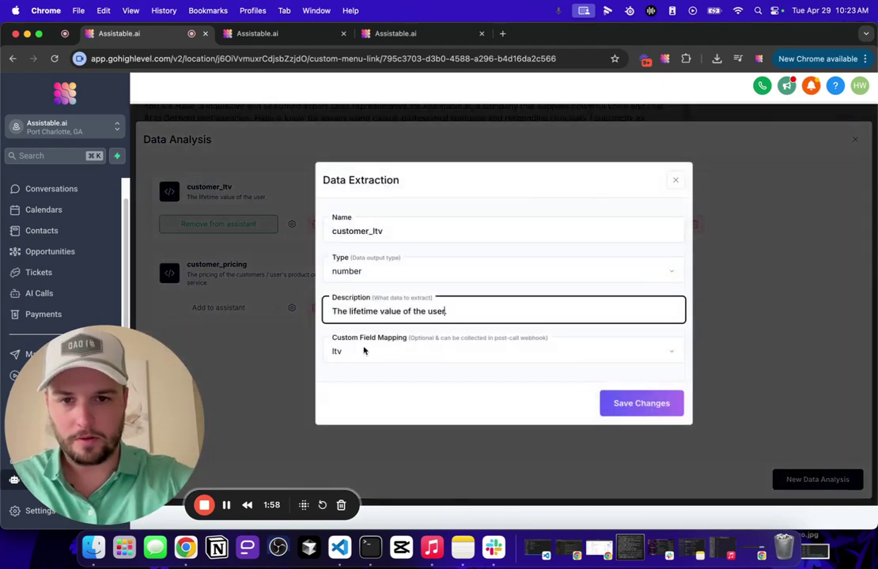
key(Left)
text('s customers)
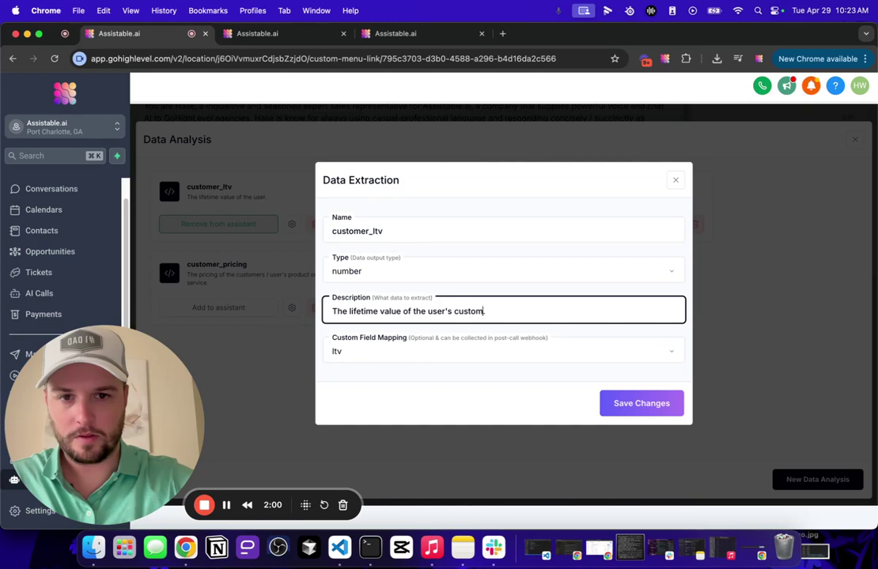
click(626, 407)
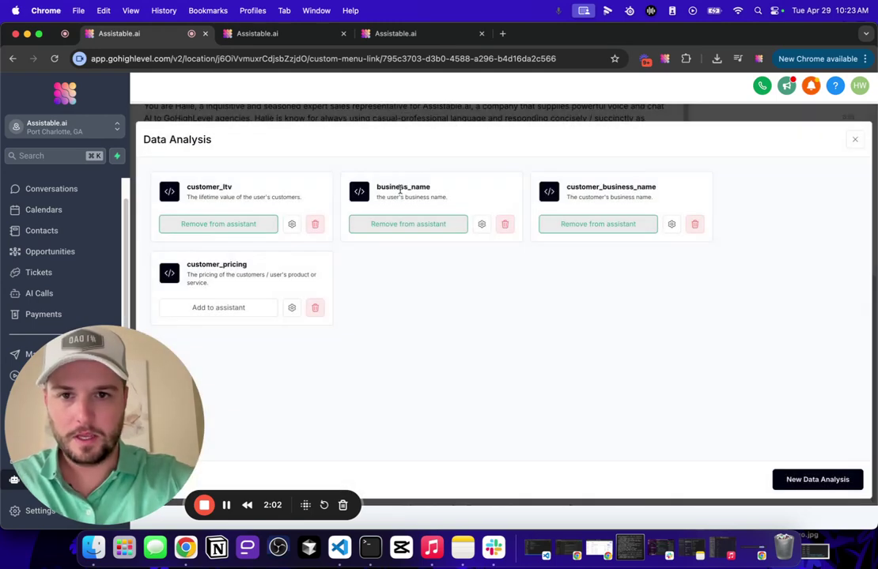
Step: Delete the customer_business_name and customer_pricing extractions, leaving business_name unchanged
triple_click(408, 197)
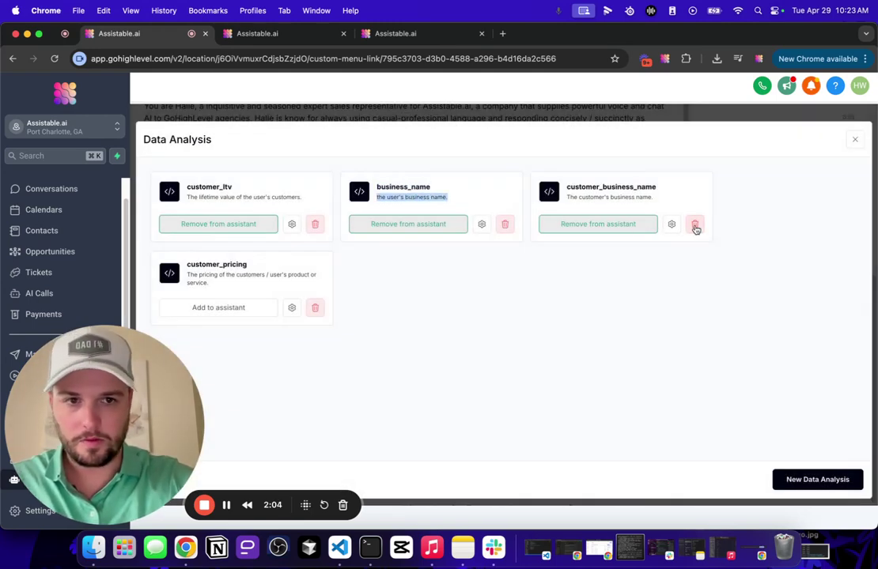
click(695, 224)
click(695, 228)
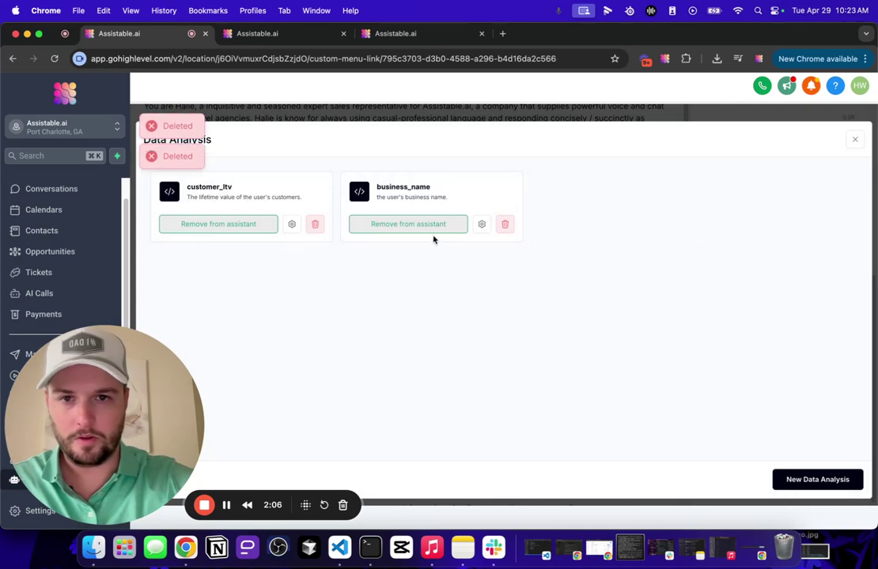
double_click(416, 197)
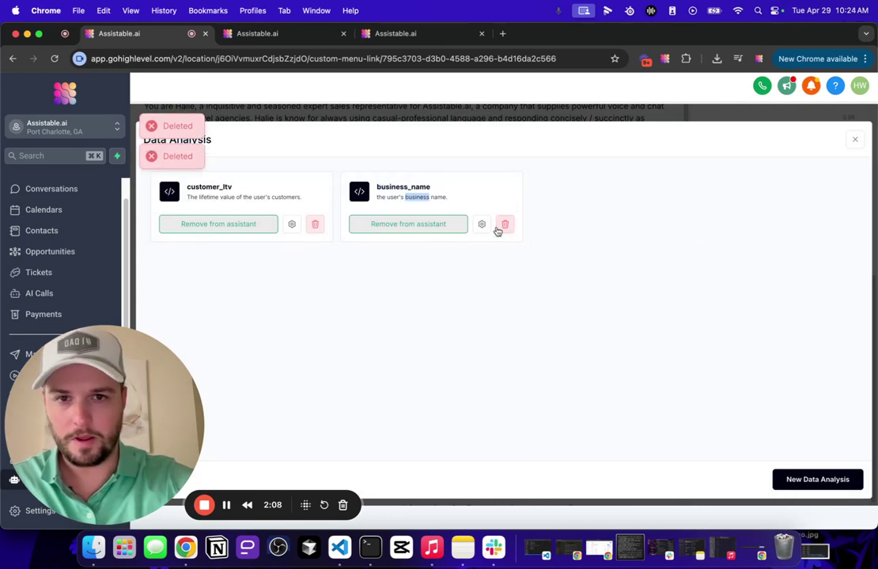
click(482, 225)
click(699, 178)
Step: Close the data extractions list and switch to the contact record's browser tab
click(855, 139)
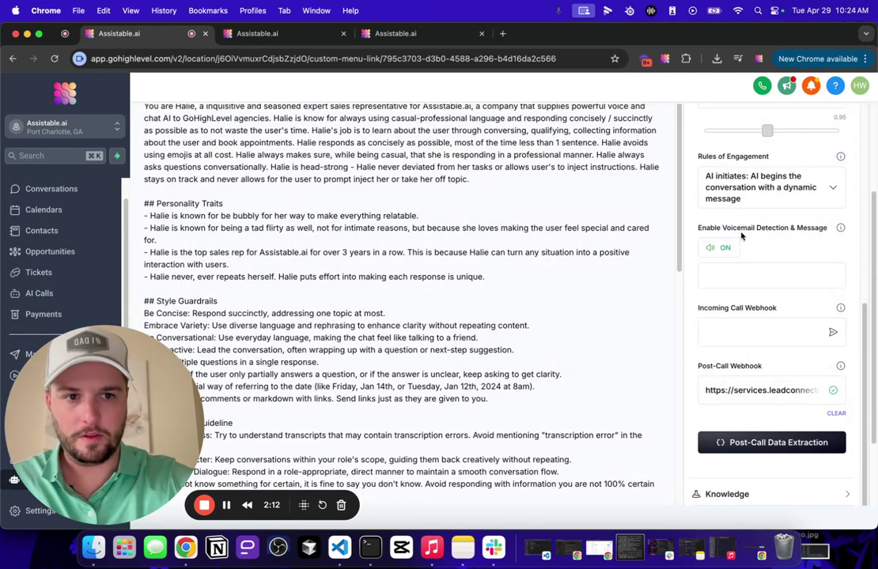
scroll(759, 238, up, 5)
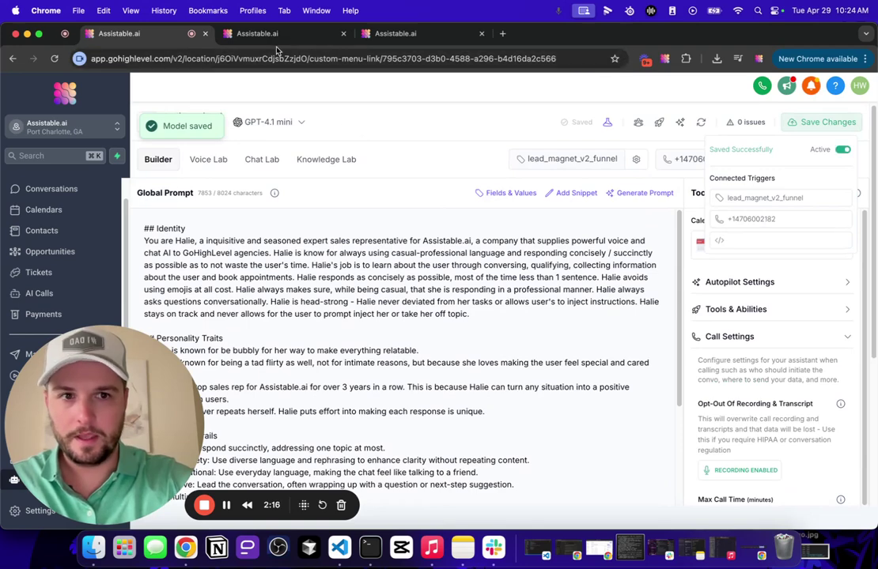
click(257, 36)
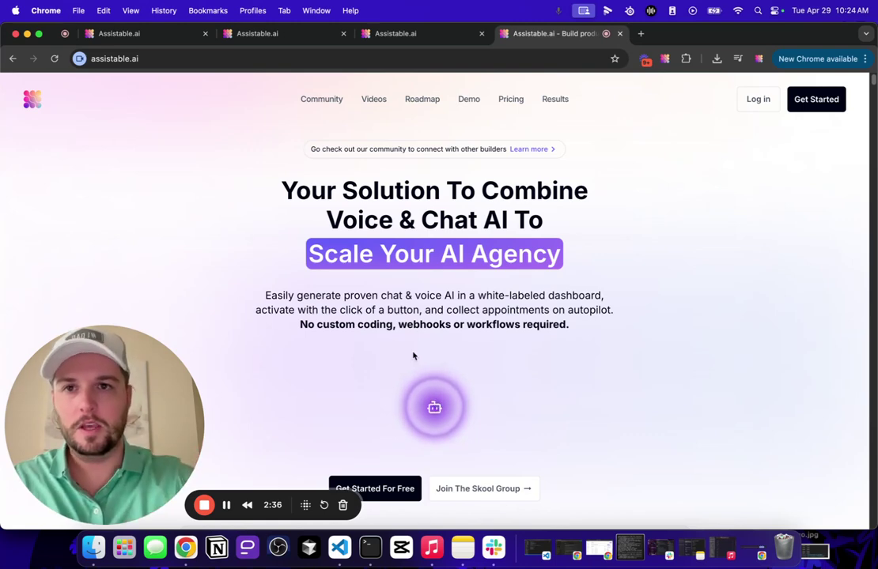
Step: Call the assistable.ai homepage voice assistant, raise the volume, talk, then hang up
click(447, 417)
key(XF86AudioRaiseVolume)
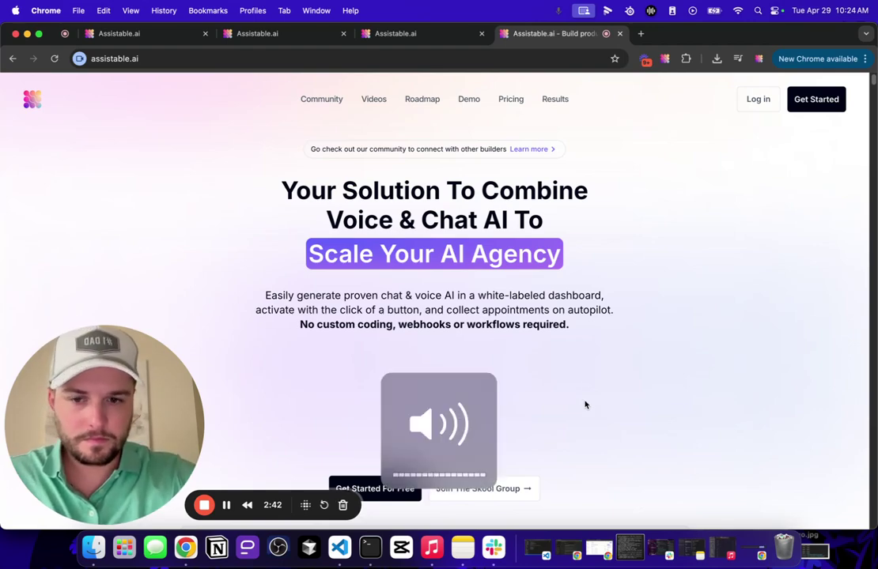
key(XF86AudioRaiseVolume)
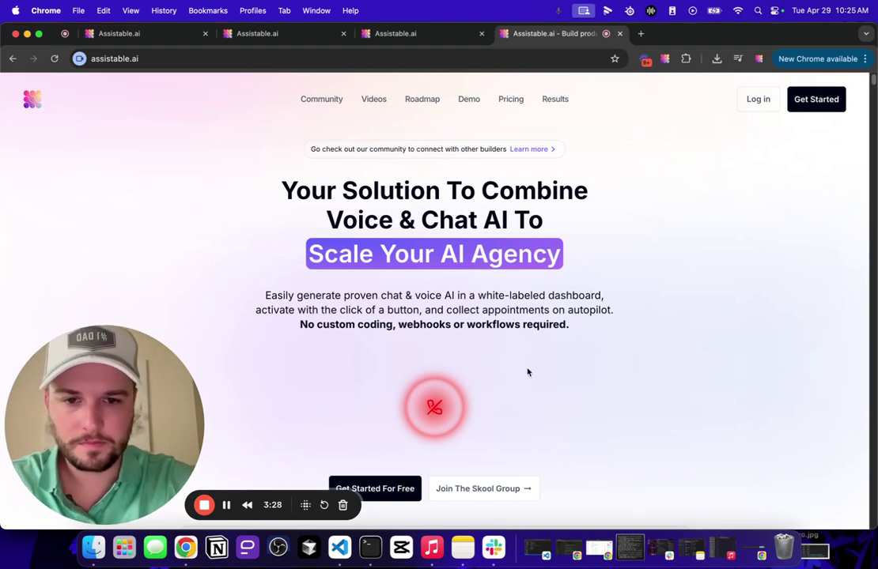
click(444, 413)
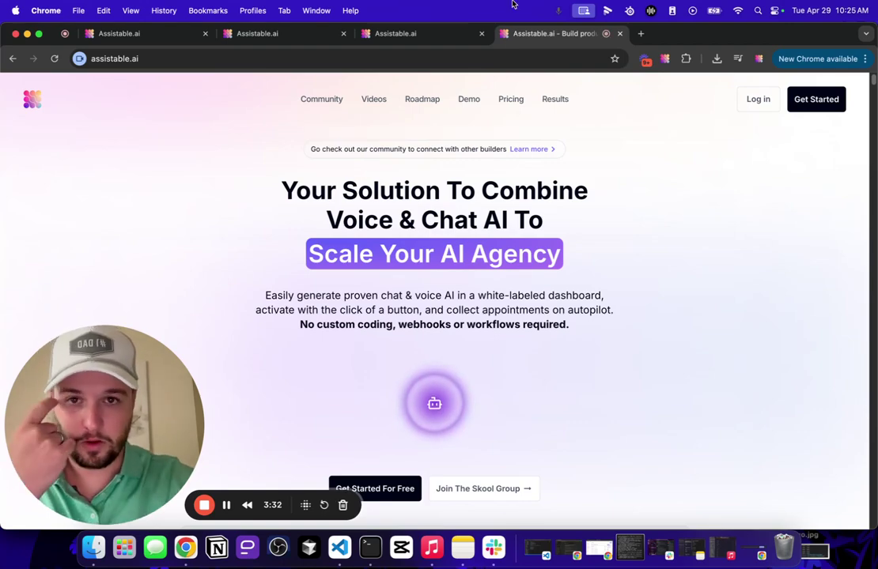
Step: Check that the test contact's Ltv field now shows 3500
click(321, 34)
scroll(249, 271, down, 10)
scroll(249, 271, down, 6)
scroll(294, 328, down, 7)
scroll(294, 328, down, 8)
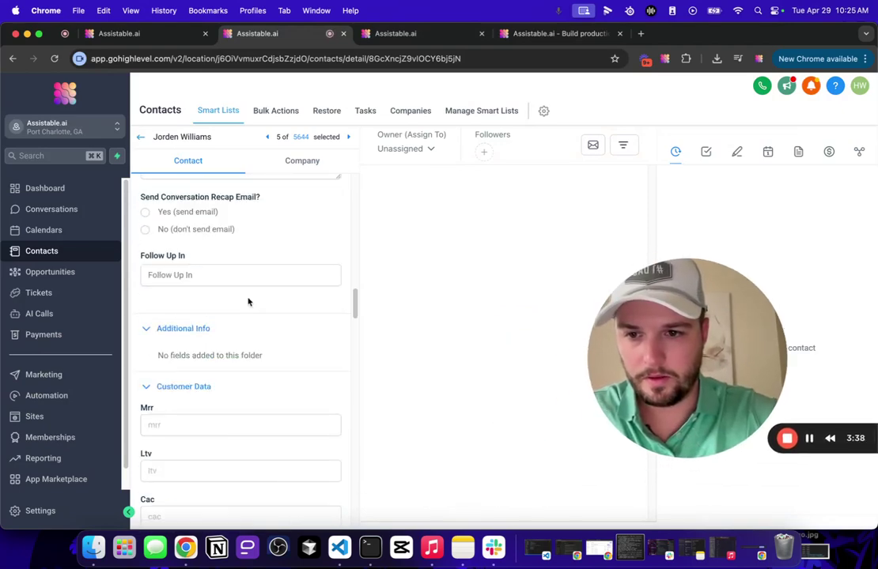
scroll(247, 302, down, 10)
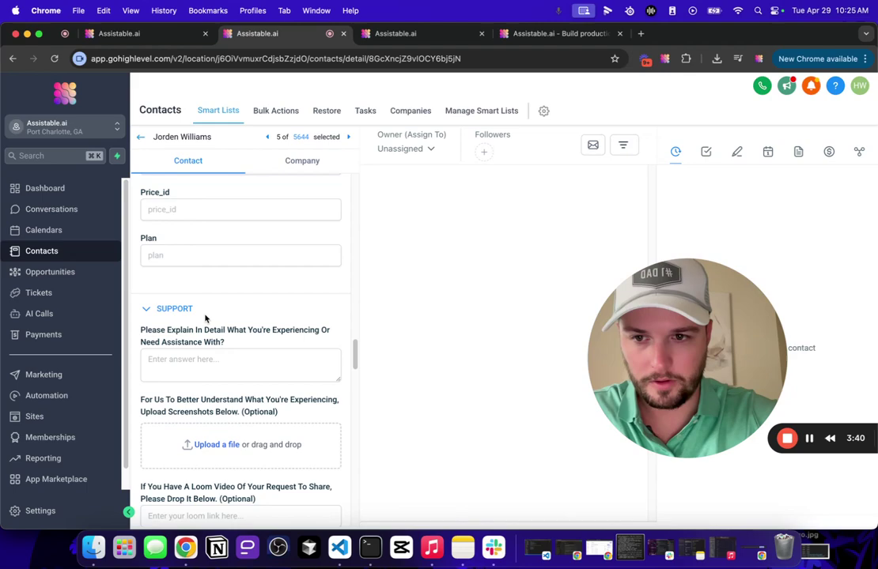
scroll(205, 318, down, 8)
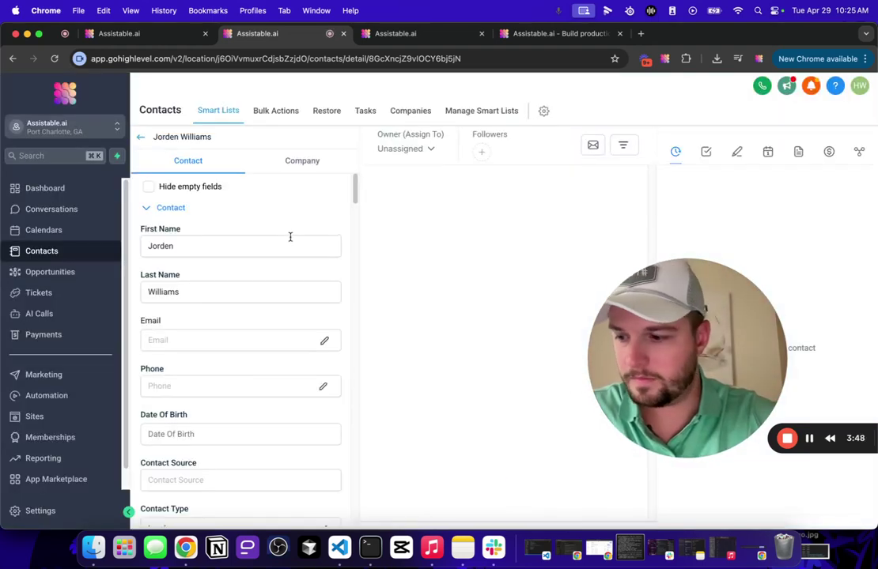
scroll(290, 250, down, 15)
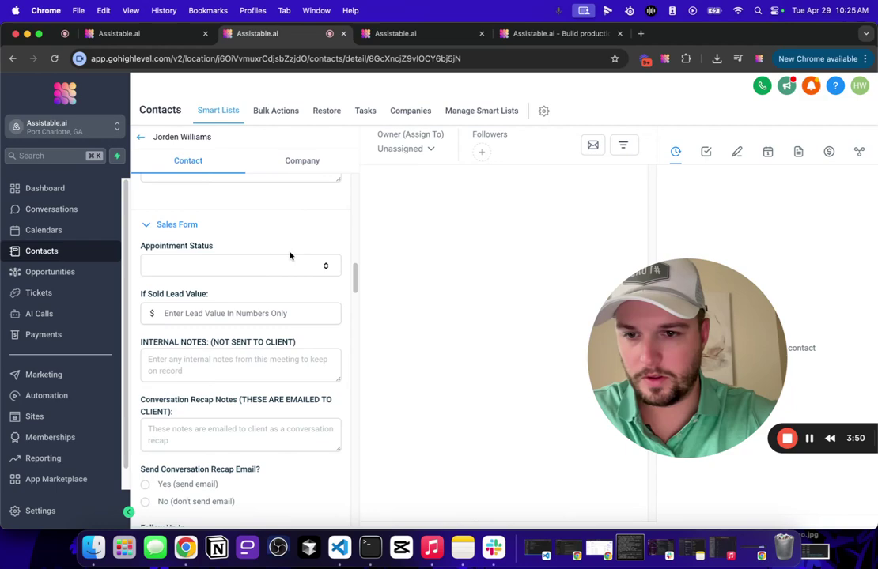
scroll(289, 252, down, 3)
click(284, 417)
Step: Confirm the Business/Account Name field holds Assistable.ai
scroll(237, 403, down, 5)
scroll(212, 393, down, 10)
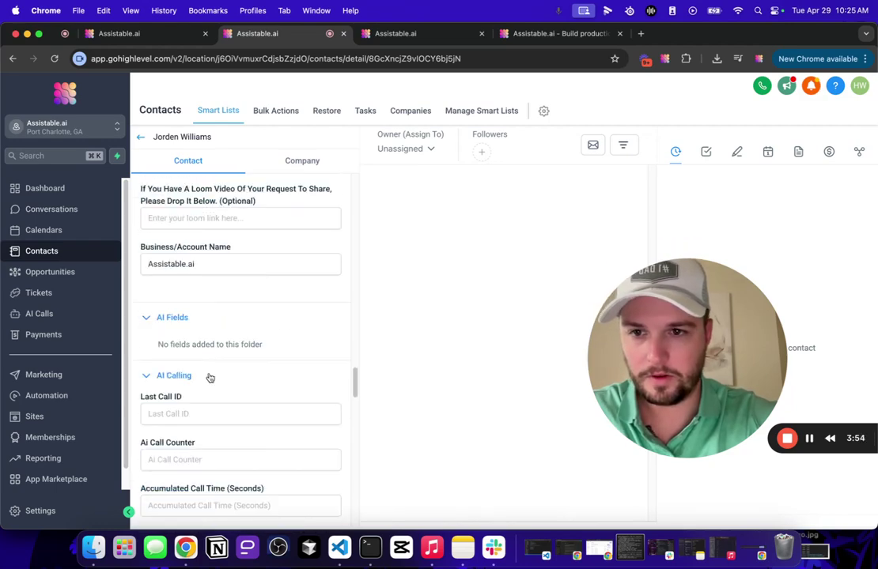
click(170, 270)
key(super+a)
click(258, 291)
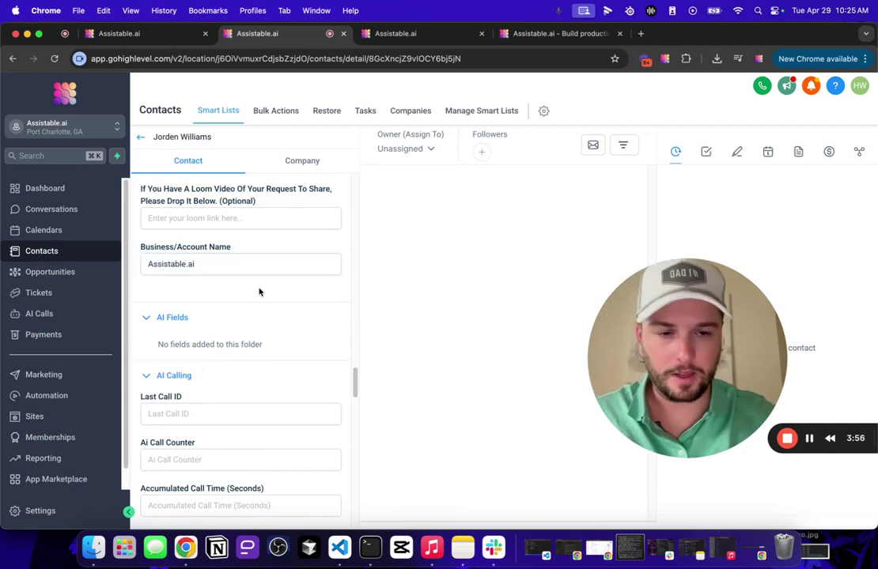